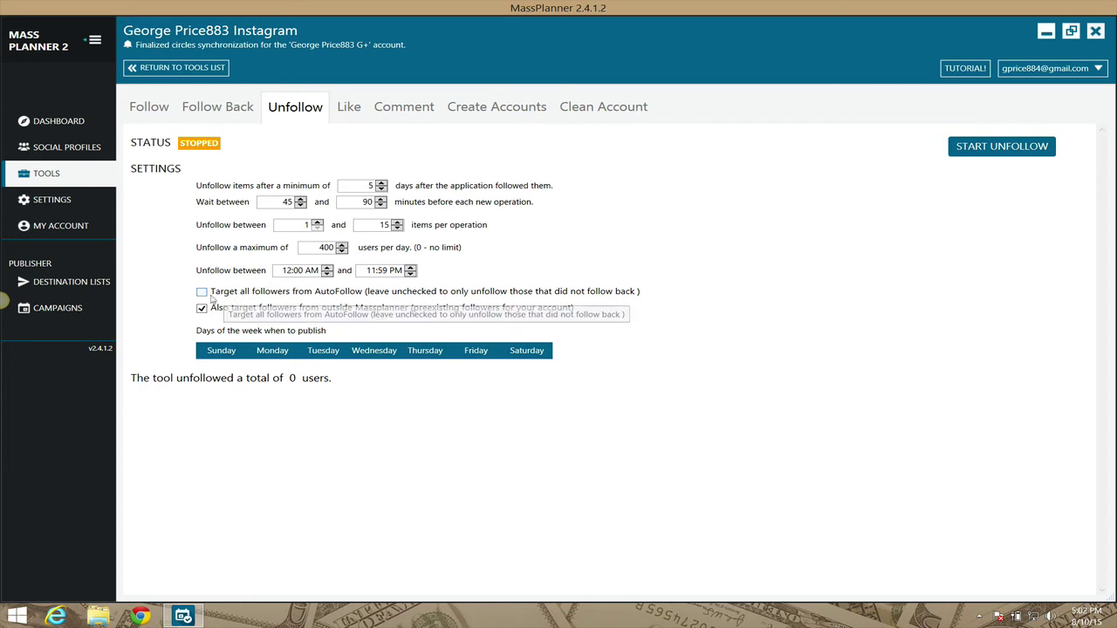
left_click(207, 295)
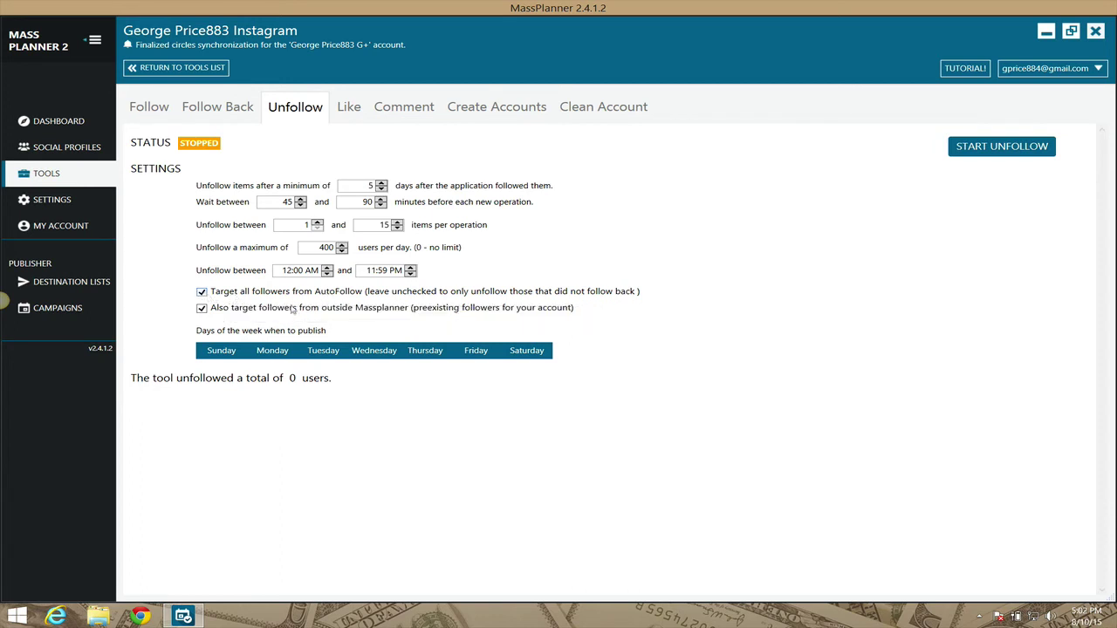
mouse_move(226, 307)
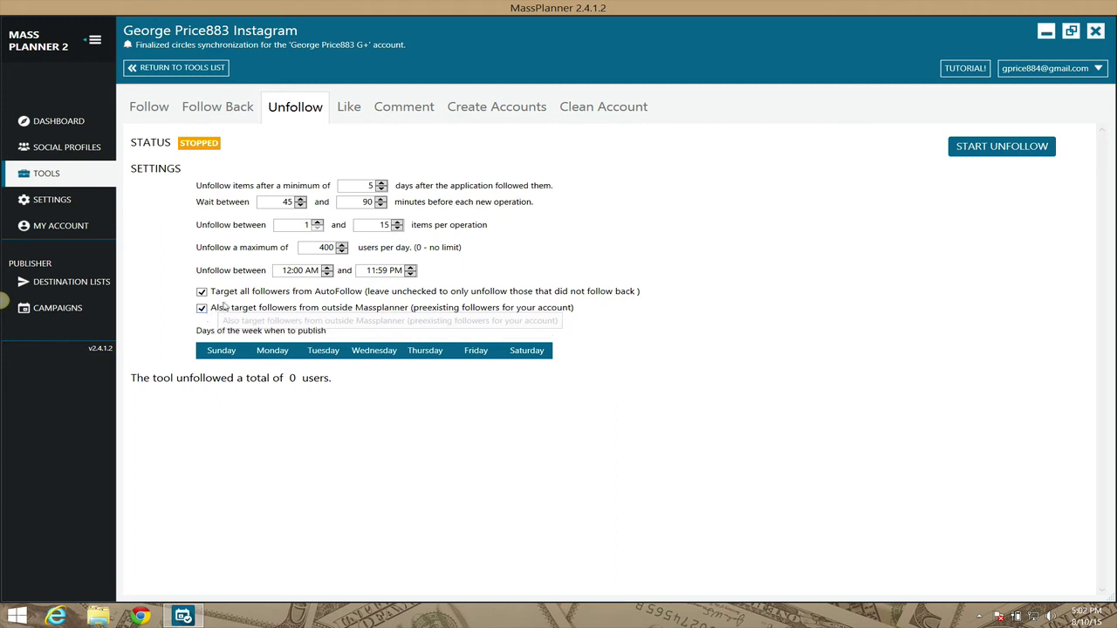
left_click(202, 294)
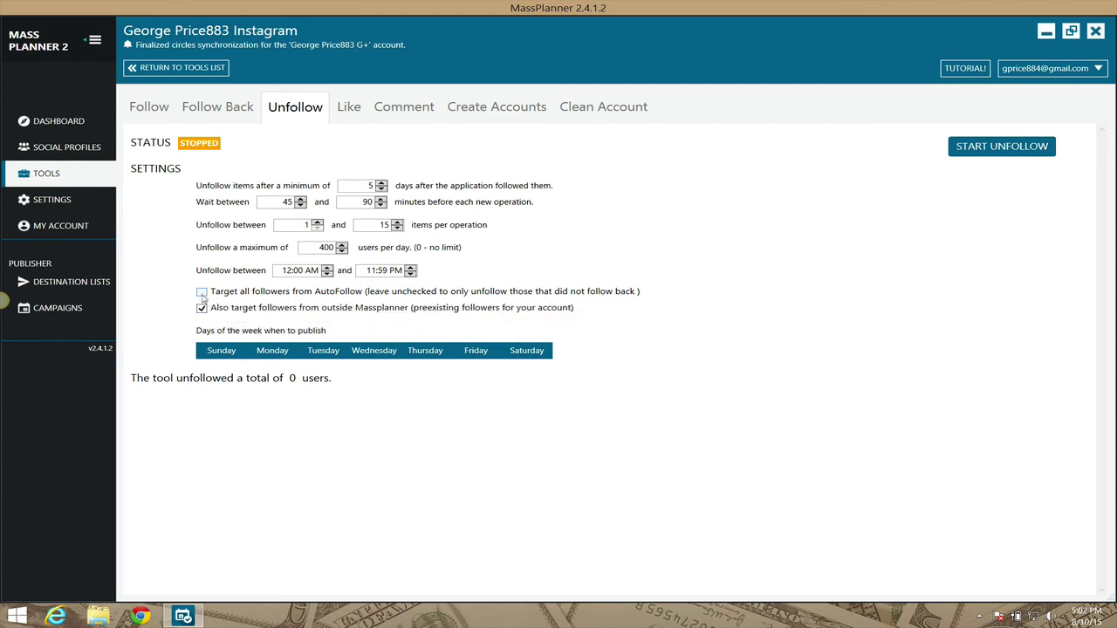